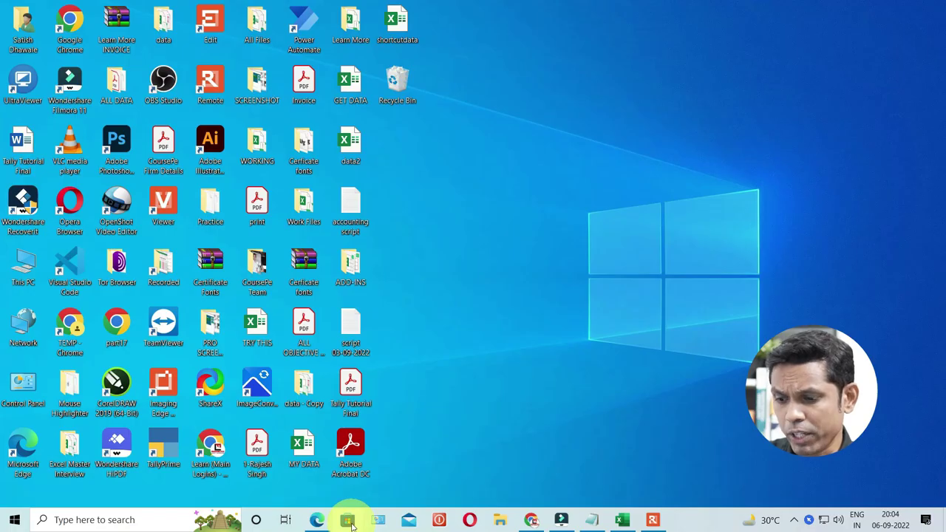
Find the lively wallpaper app in the Microsoft Store and launch Lively Wallpaper.
{"action": "left_click", "coordinate": [349, 521]}
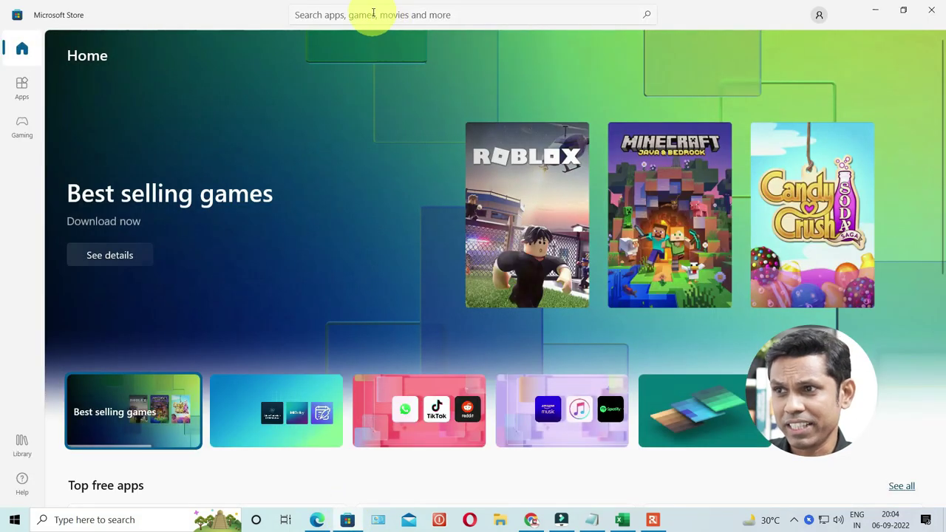
{"action": "left_click", "coordinate": [372, 14]}
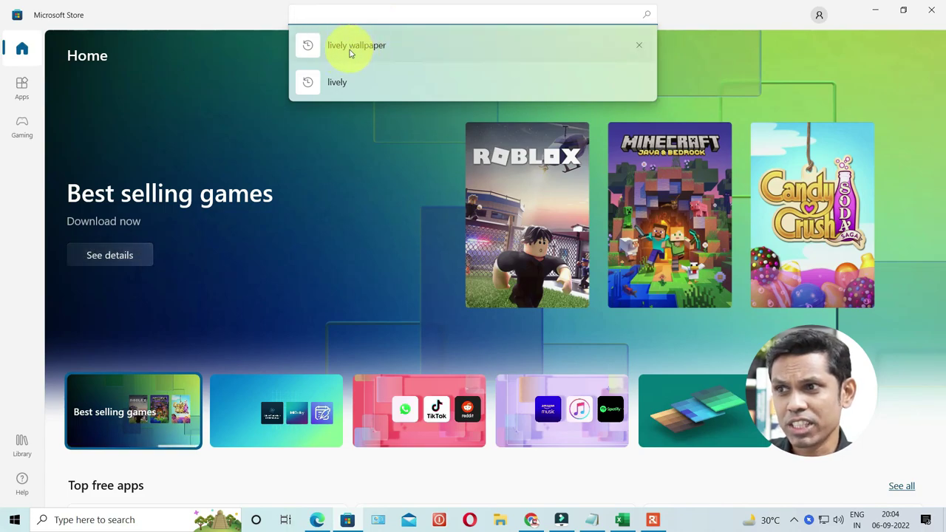
{"action": "left_click", "coordinate": [356, 45]}
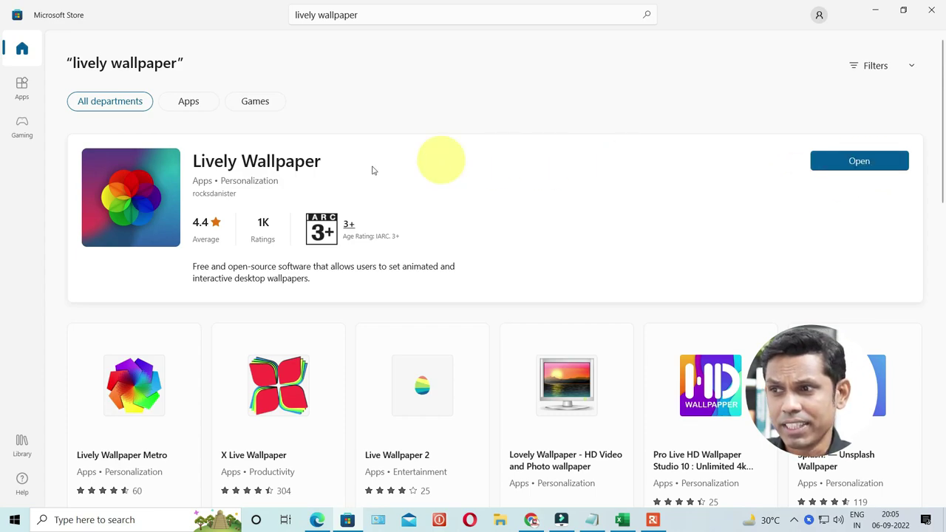
{"action": "left_click", "coordinate": [859, 161]}
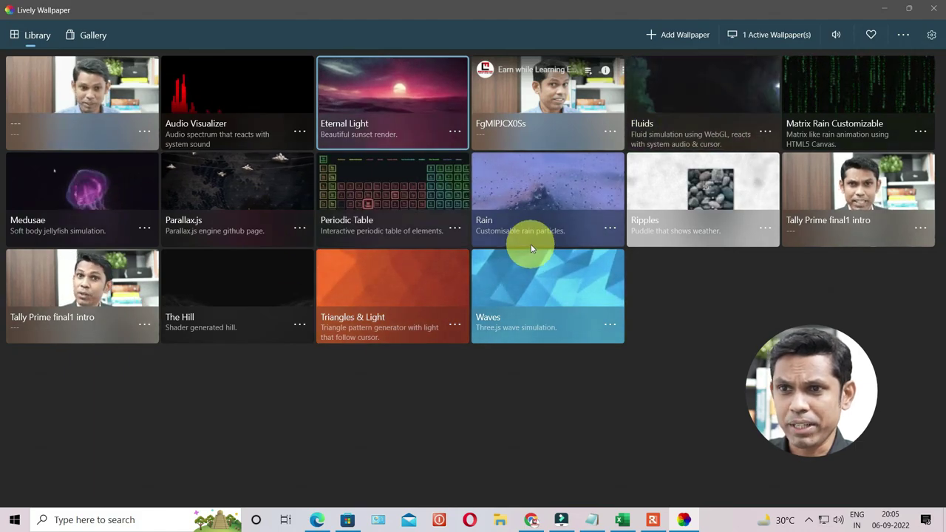
Apply the Fluids wallpaper and after it the Waves wallpaper, viewing each one on the desktop.
{"action": "left_click", "coordinate": [706, 86]}
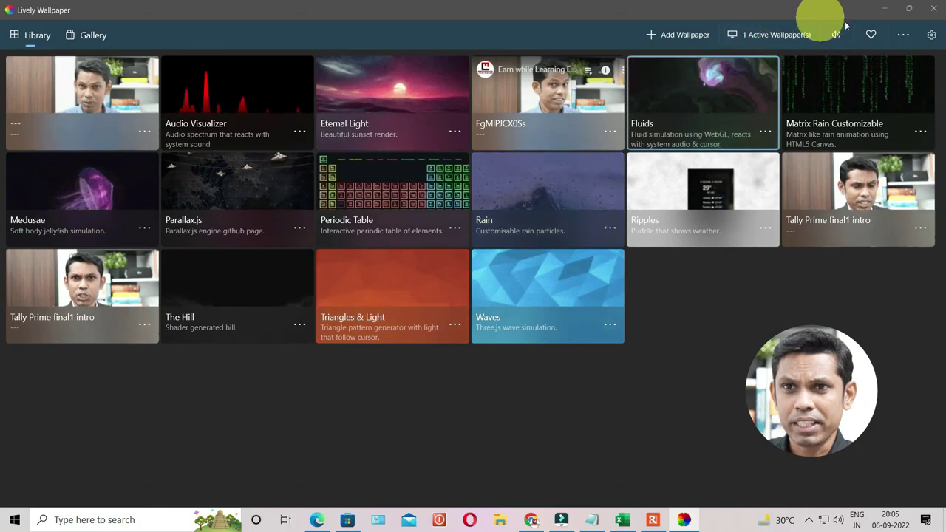
{"action": "left_click", "coordinate": [883, 11]}
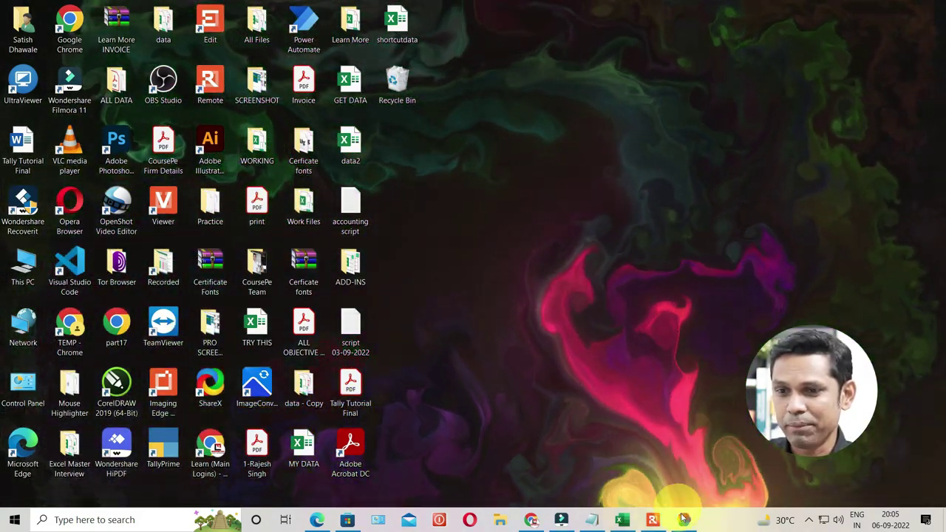
{"action": "left_click", "coordinate": [684, 520]}
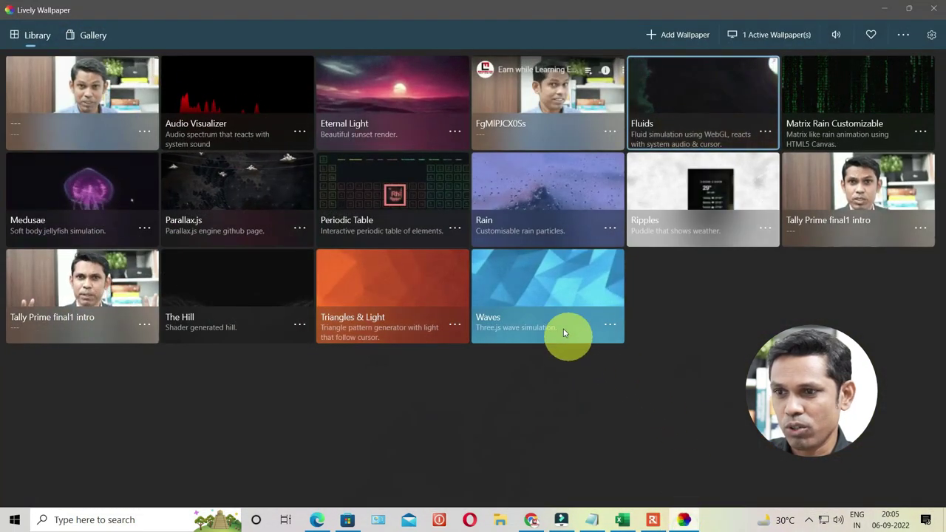
{"action": "left_click", "coordinate": [536, 294]}
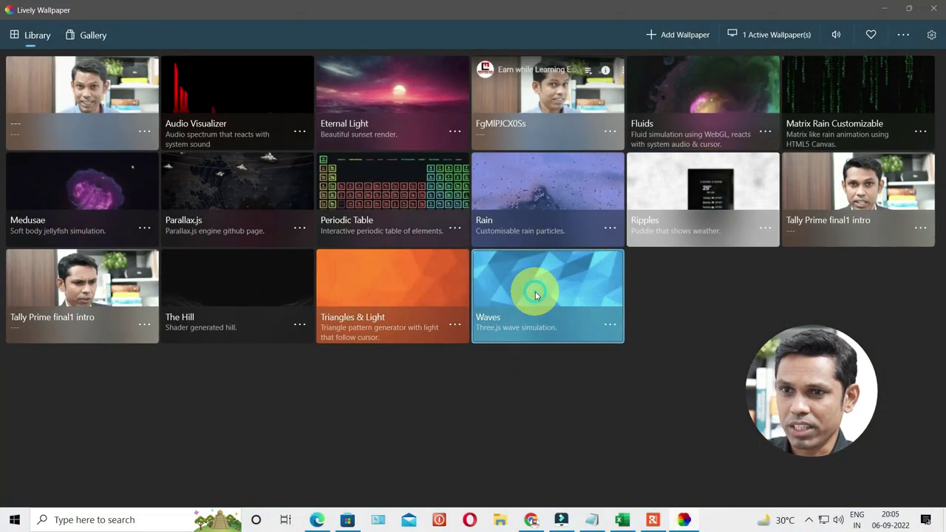
{"action": "left_click", "coordinate": [884, 8]}
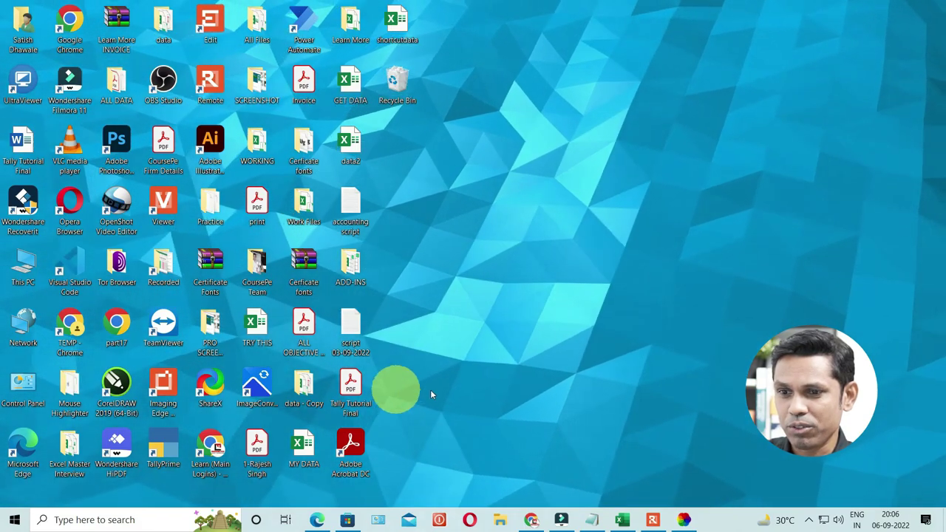
Add the Tally Prime final1 intro video from the Wondershare Filmora Output folder to the wallpaper library, keeping its default details.
{"action": "left_click", "coordinate": [684, 520]}
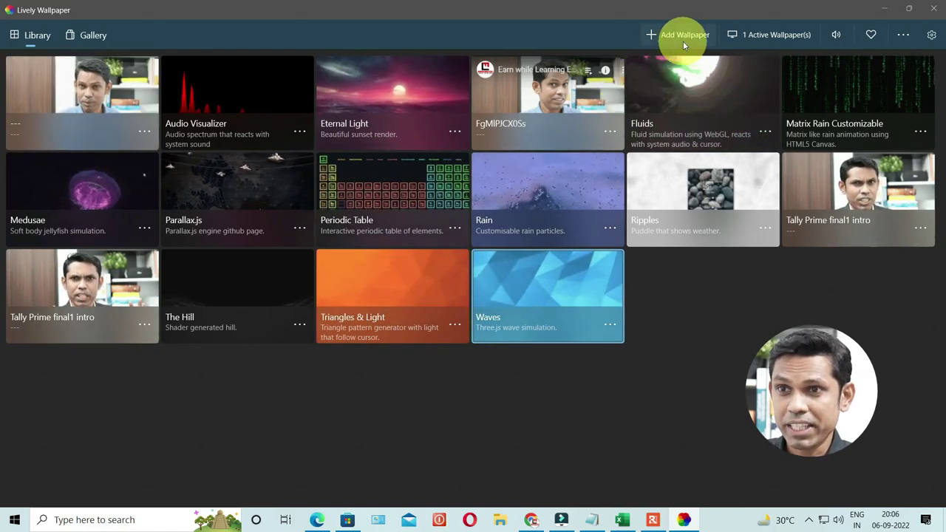
{"action": "left_click", "coordinate": [680, 40]}
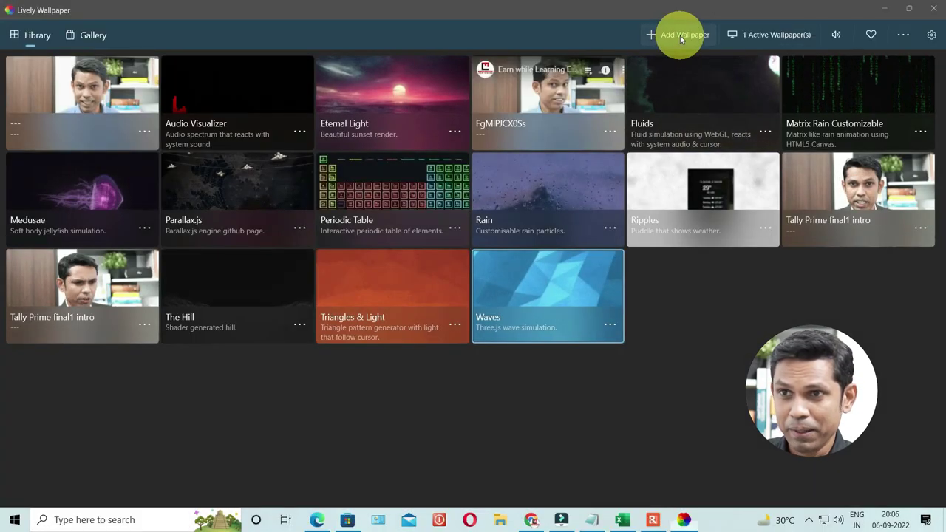
{"action": "left_click", "coordinate": [680, 36]}
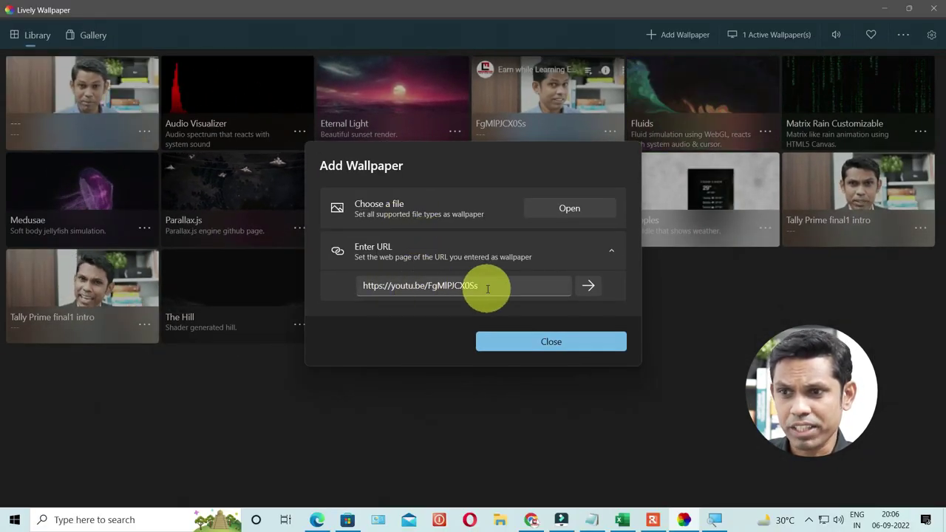
{"action": "left_click", "coordinate": [550, 213]}
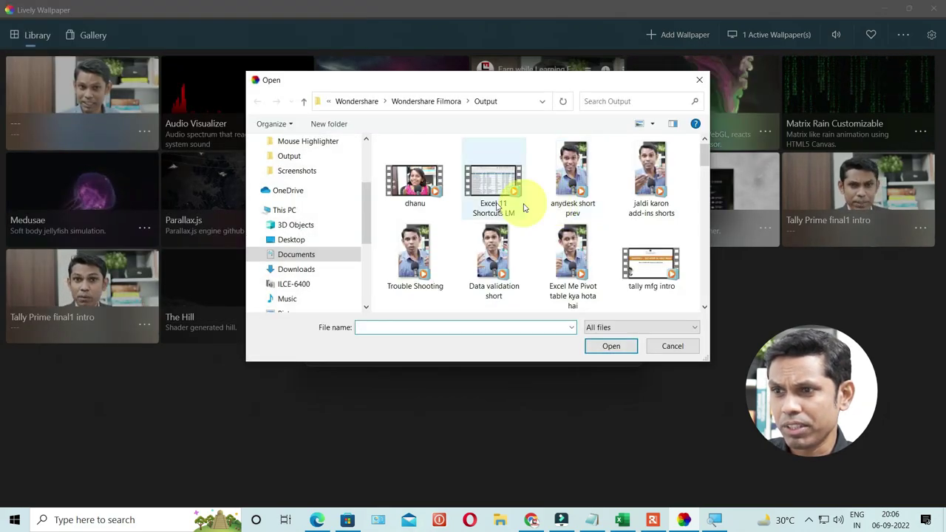
{"action": "scroll", "coordinate": [476, 215], "scroll_direction": "down", "scroll_amount": 10}
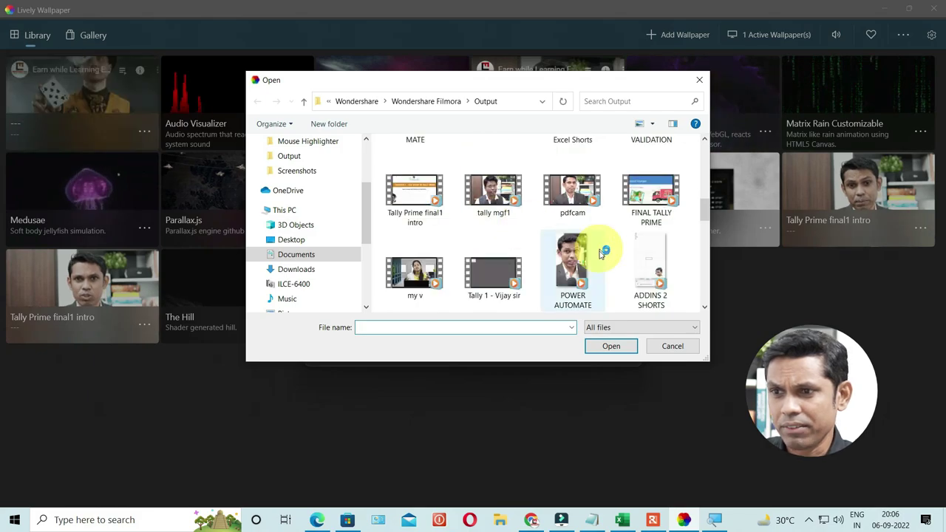
{"action": "scroll", "coordinate": [538, 248], "scroll_direction": "up", "scroll_amount": 4}
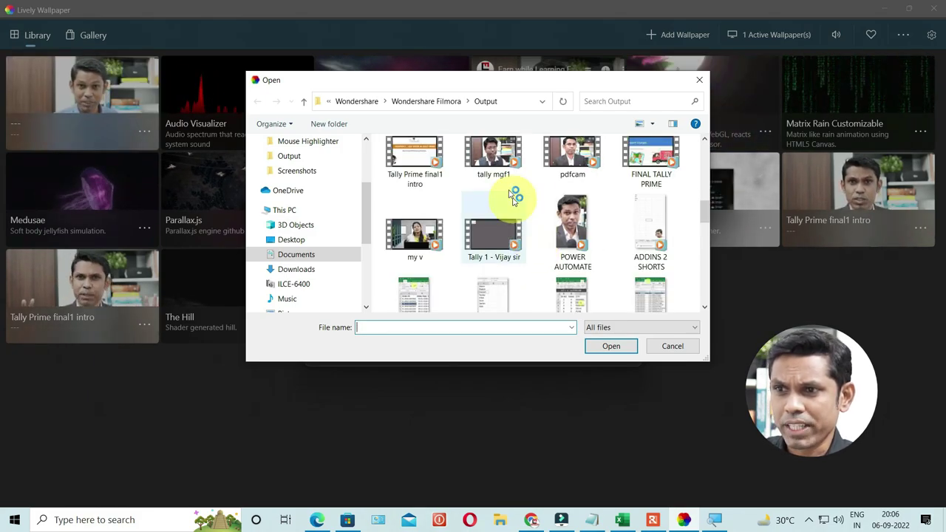
{"action": "scroll", "coordinate": [517, 200], "scroll_direction": "up", "scroll_amount": 2}
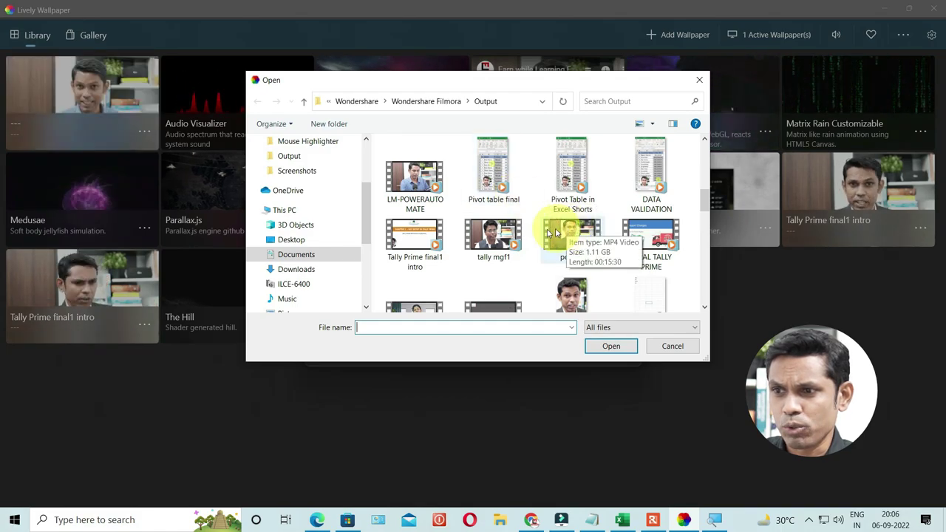
{"action": "left_click", "coordinate": [612, 347]}
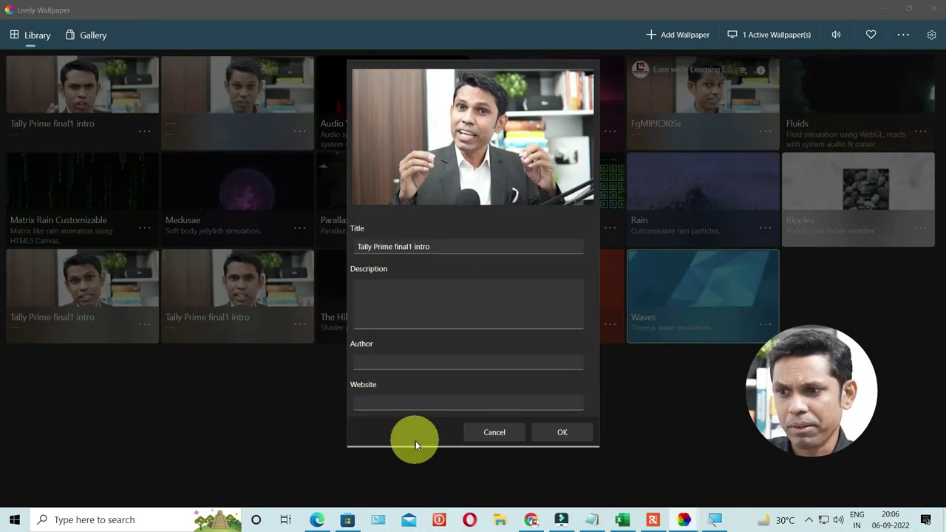
{"action": "left_click", "coordinate": [562, 433]}
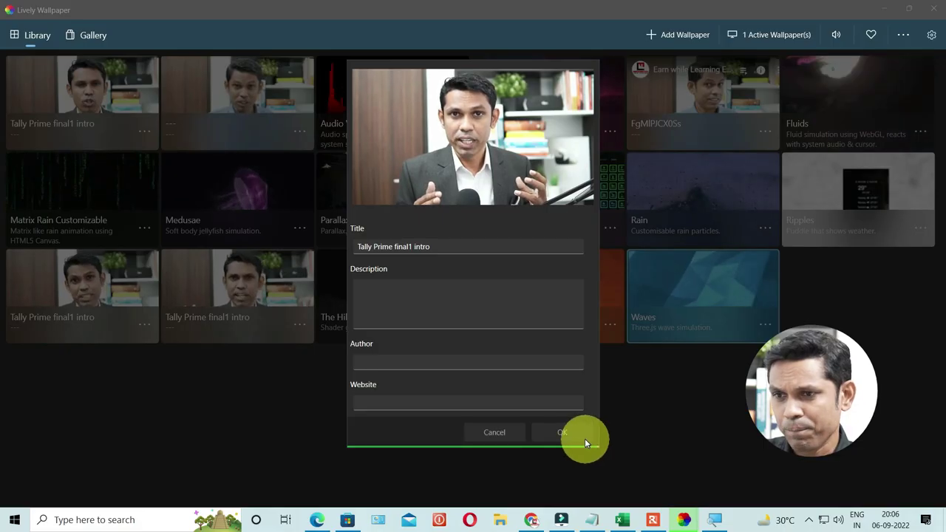
{"action": "left_click", "coordinate": [769, 347]}
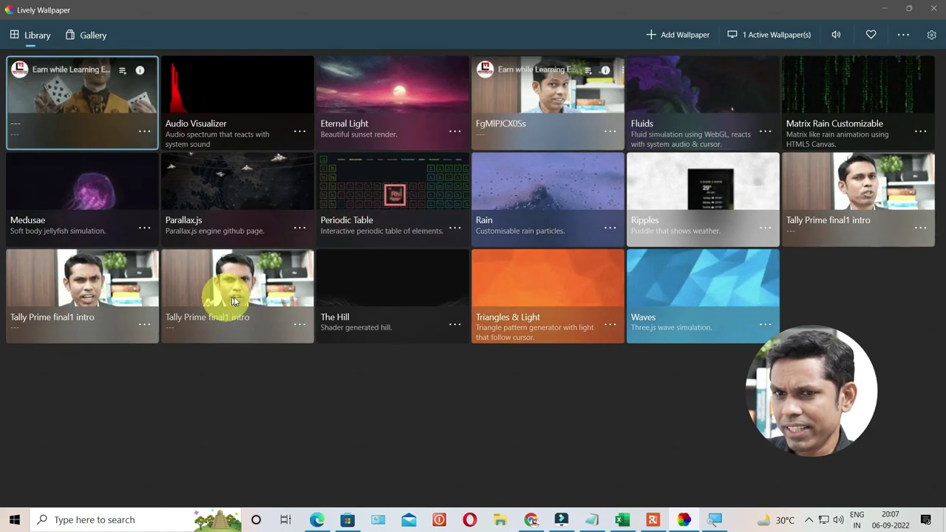
Set a Tally Prime final1 intro video from the library as the wallpaper and show the desktop.
{"action": "left_click", "coordinate": [122, 284]}
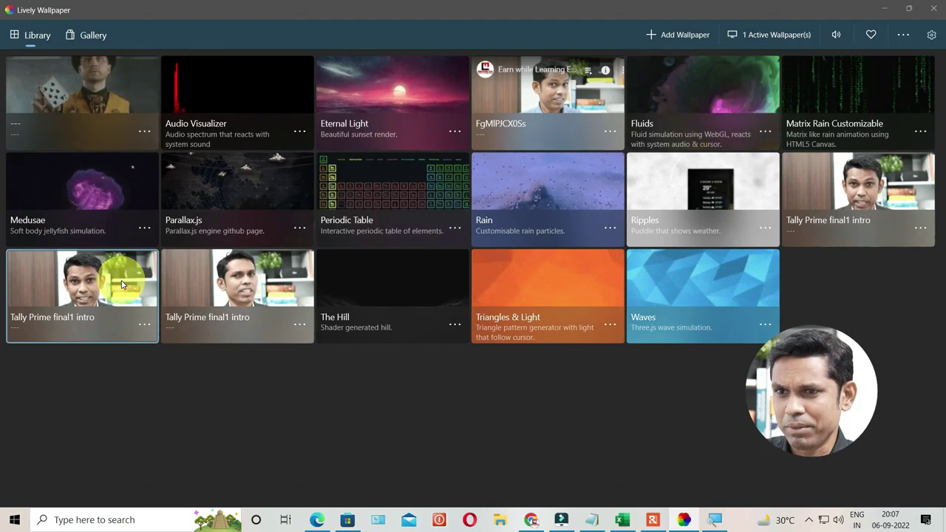
{"action": "left_click", "coordinate": [884, 9]}
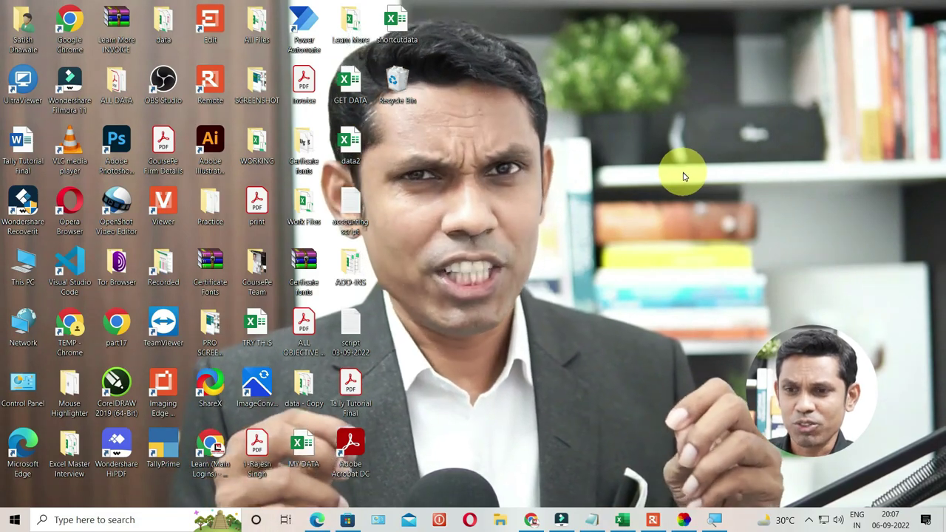
Pause the playing desktop wallpaper through Lively's background options and resume its playback.
{"action": "left_click", "coordinate": [808, 519]}
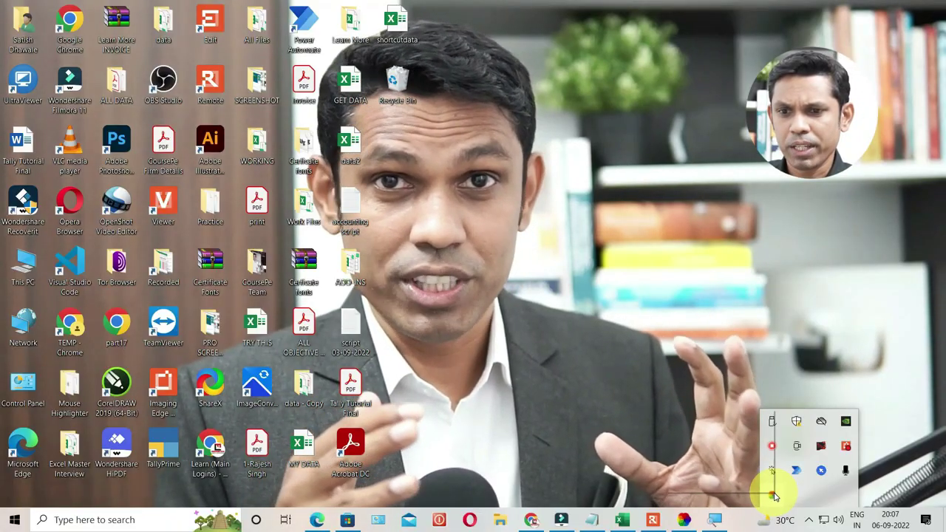
{"action": "right_click", "coordinate": [773, 494]}
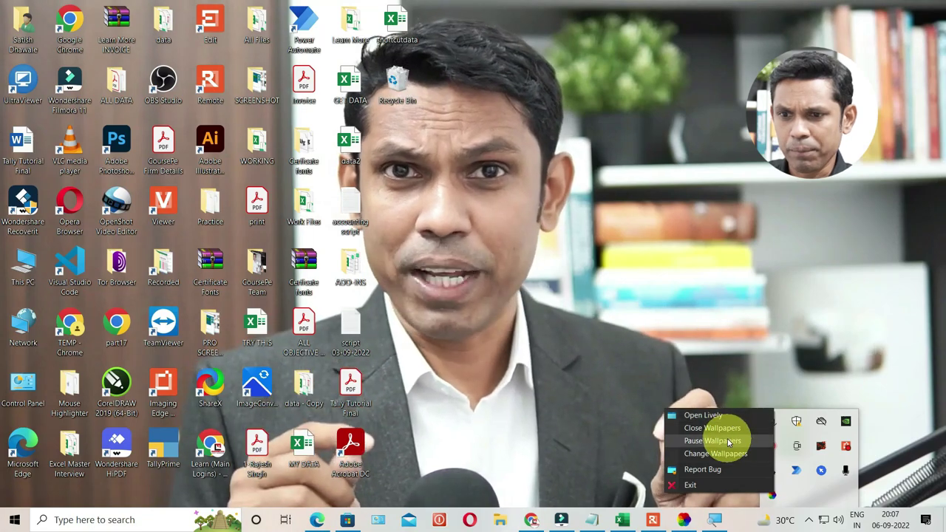
{"action": "left_click", "coordinate": [728, 441]}
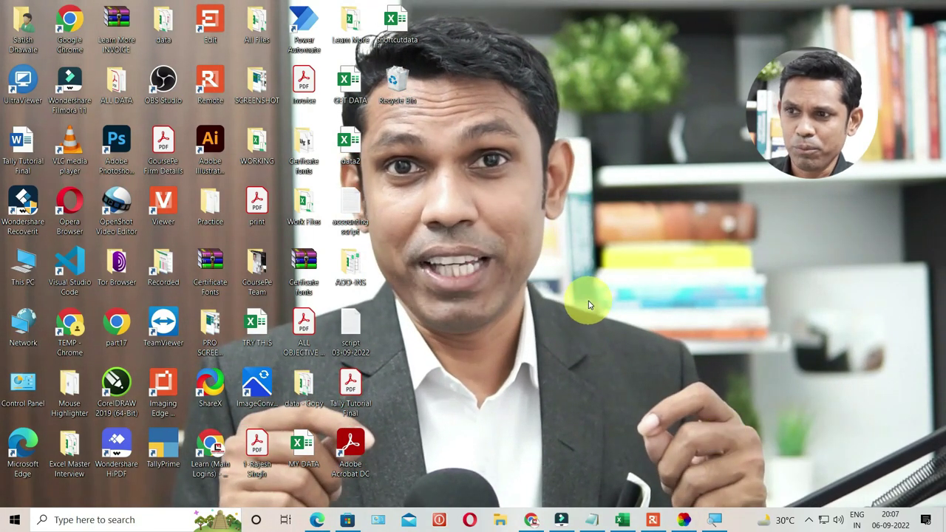
{"action": "left_click", "coordinate": [810, 521]}
{"action": "right_click", "coordinate": [772, 495]}
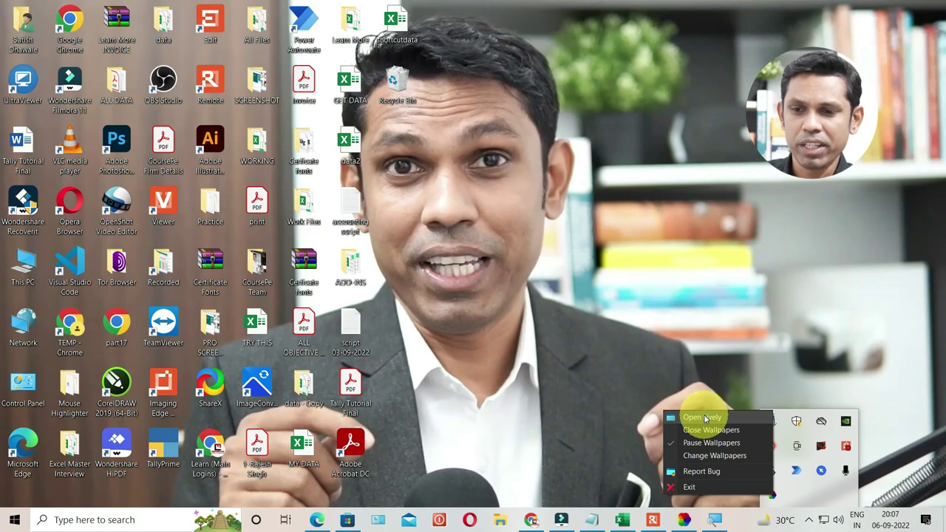
{"action": "left_click", "coordinate": [707, 443]}
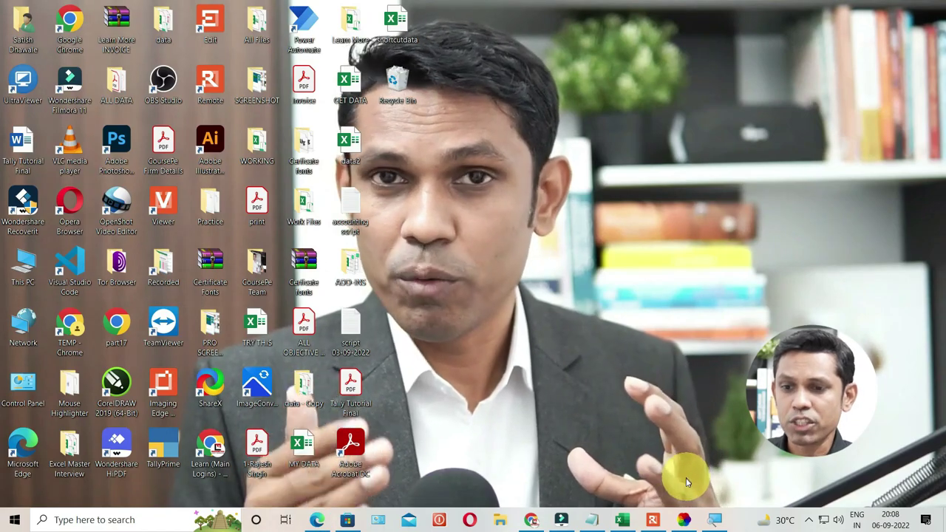
Reopen the Lively Wallpaper library, move its window aside and widen it over the desktop, and maximize it again.
{"action": "left_click", "coordinate": [685, 519]}
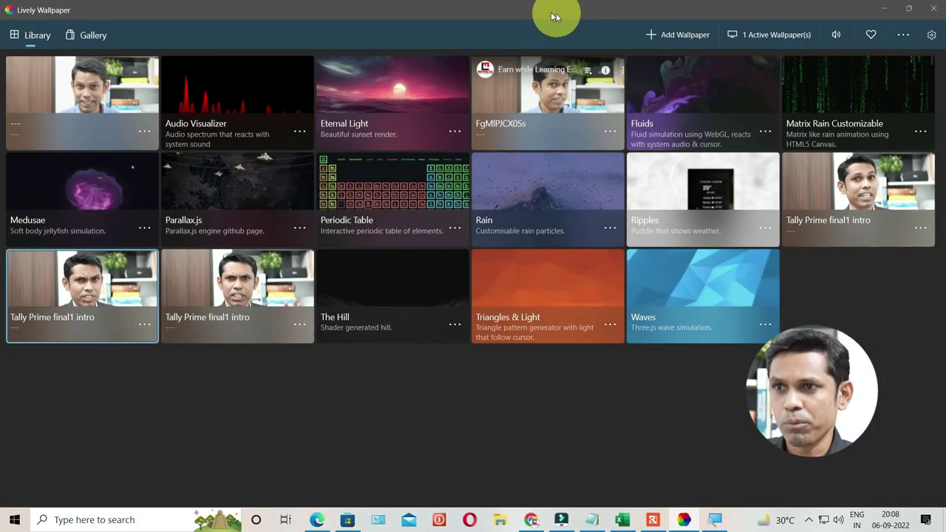
{"action": "left_click_drag", "start_coordinate": [374, 17], "coordinate": [710, 45]}
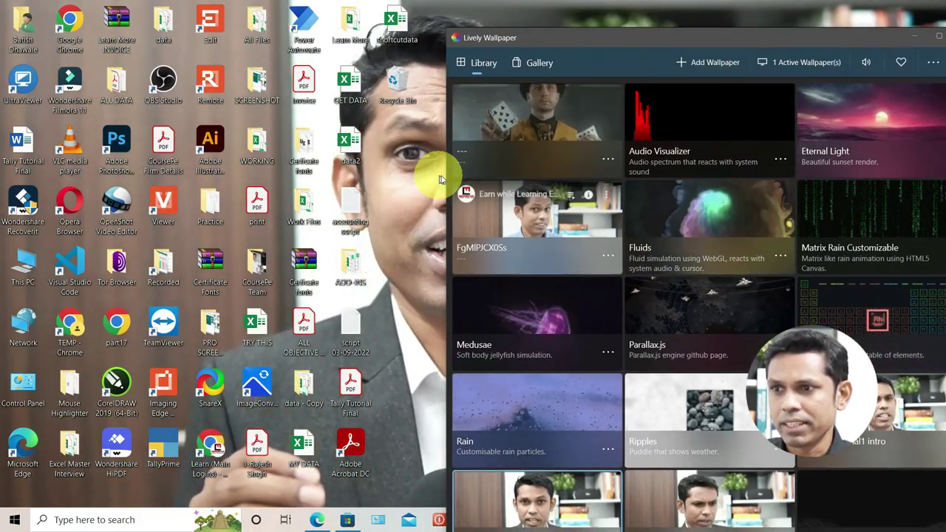
{"action": "left_click_drag", "start_coordinate": [445, 199], "coordinate": [32, 222]}
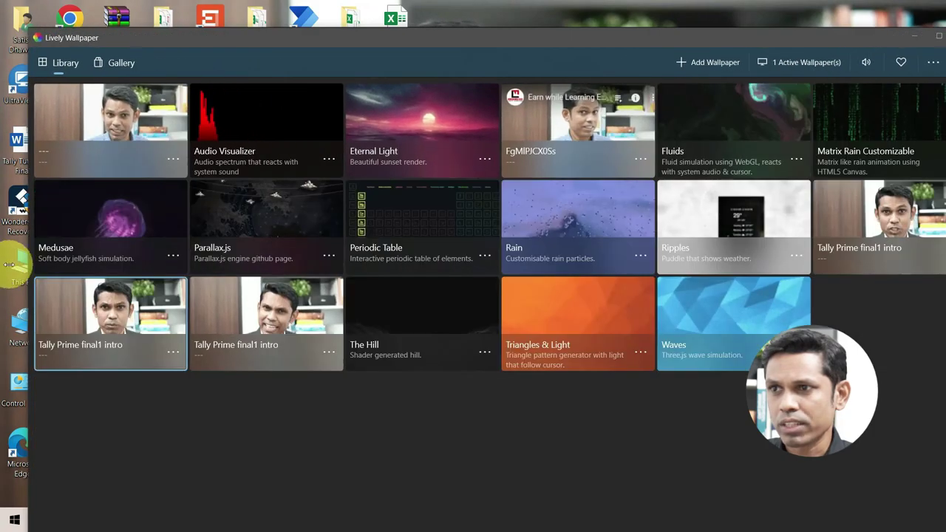
{"action": "left_click_drag", "start_coordinate": [487, 36], "coordinate": [464, 2]}
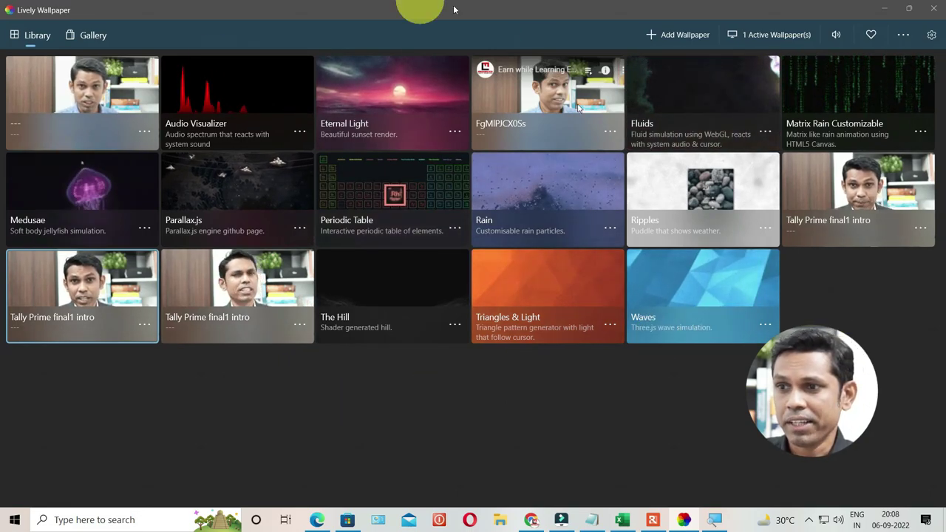
Open Lively Wallpaper's general settings and examine the startup, system-tray, interface, theme and audio options.
{"action": "left_click", "coordinate": [933, 37]}
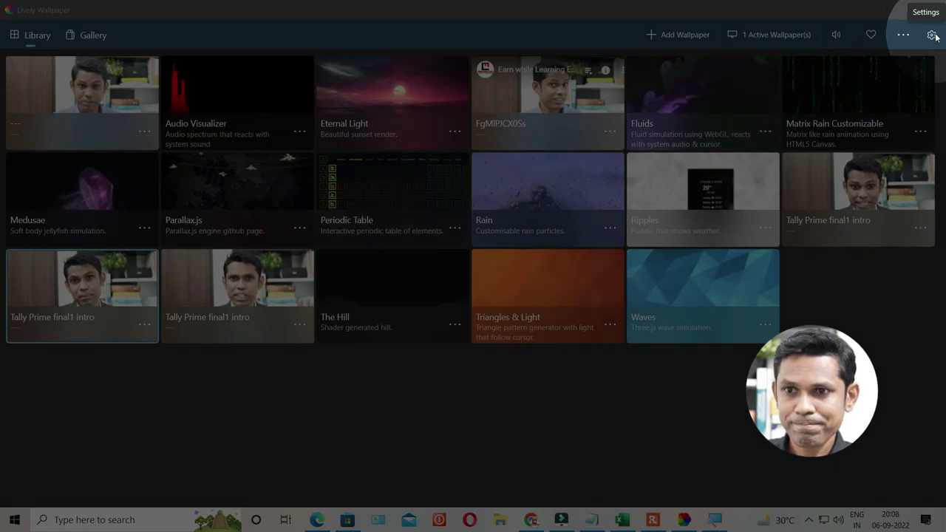
{"action": "left_click", "coordinate": [932, 37]}
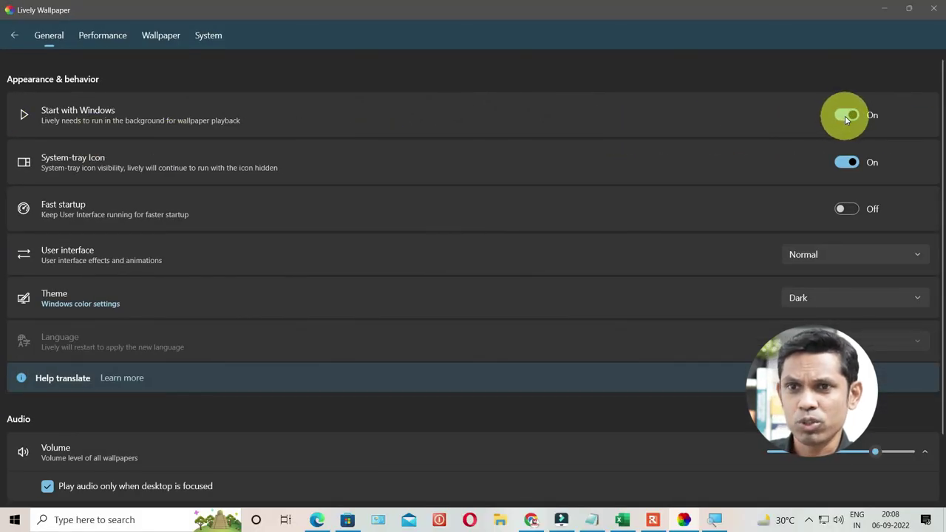
{"action": "left_click", "coordinate": [846, 117]}
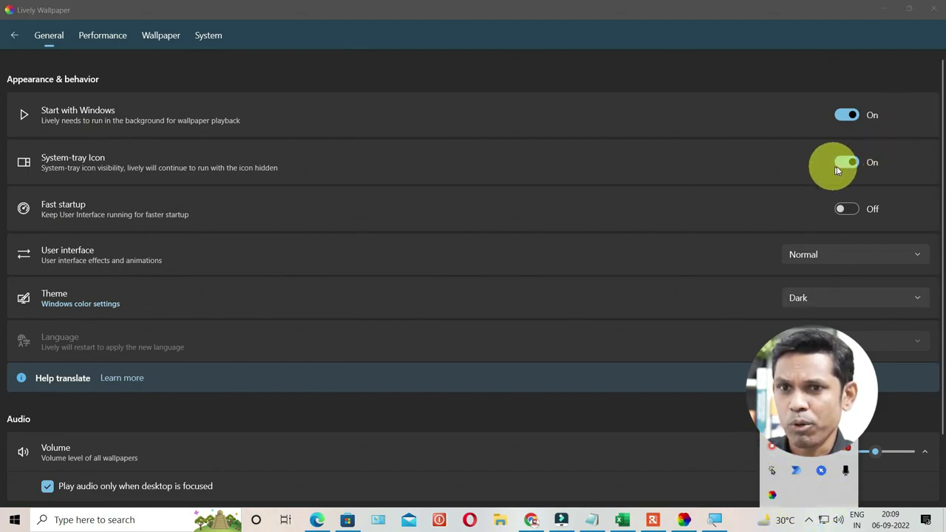
{"action": "left_click", "coordinate": [817, 165]}
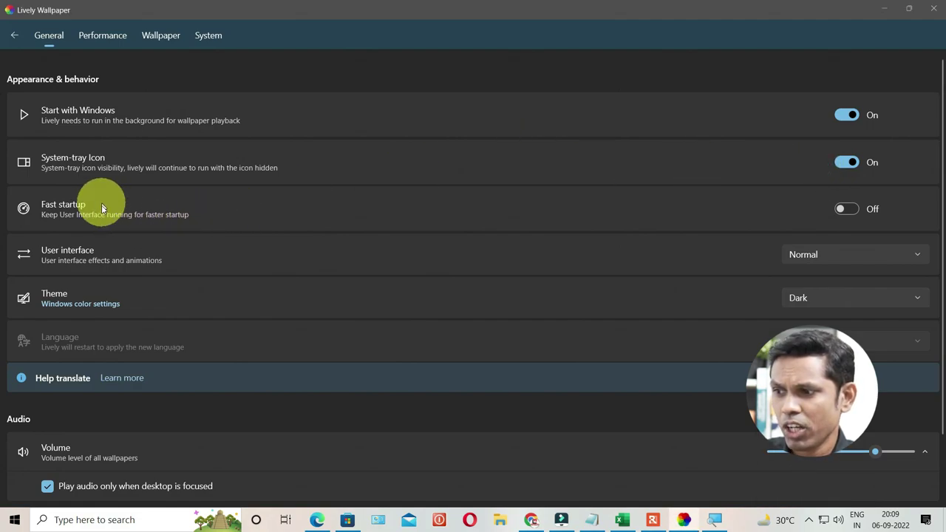
{"action": "scroll", "coordinate": [102, 207], "scroll_direction": "down", "scroll_amount": 2}
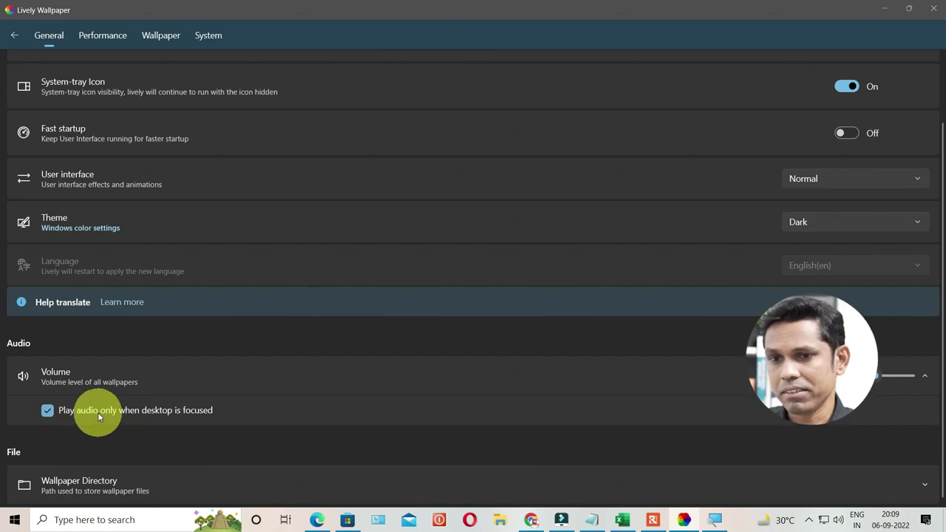
Raise the volume level of all wallpapers slightly in the general audio settings.
{"action": "scroll", "coordinate": [817, 402], "scroll_direction": "up", "scroll_amount": 2}
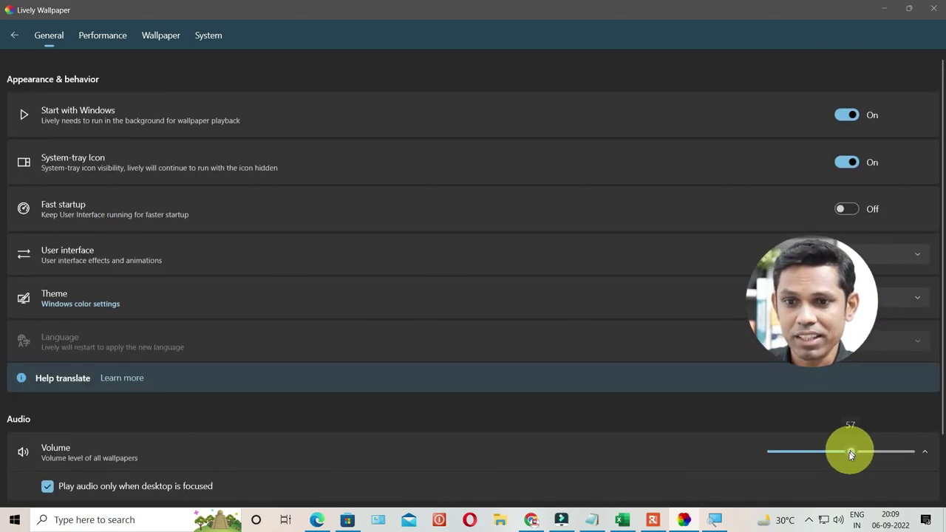
{"action": "left_click_drag", "start_coordinate": [849, 453], "coordinate": [857, 452]}
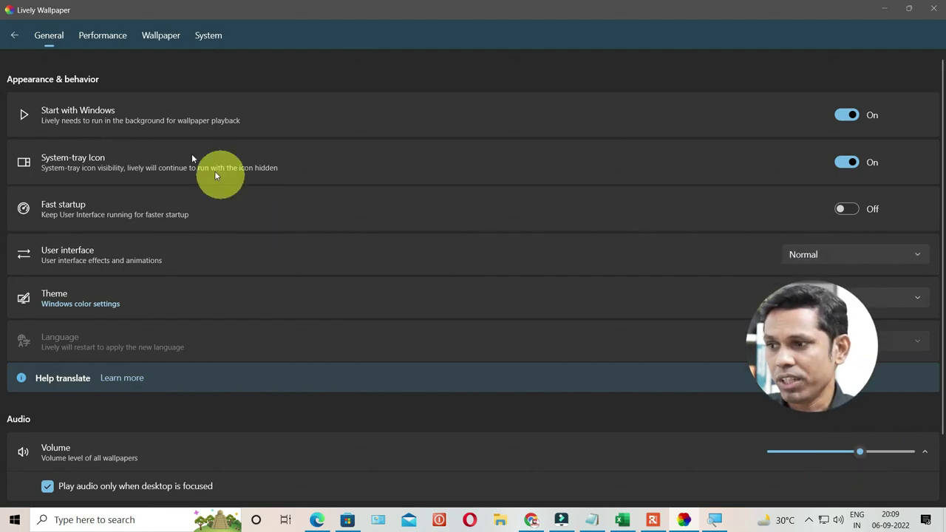
{"action": "scroll", "coordinate": [185, 369], "scroll_direction": "down", "scroll_amount": 1}
{"action": "scroll", "coordinate": [185, 392], "scroll_direction": "up", "scroll_amount": 1}
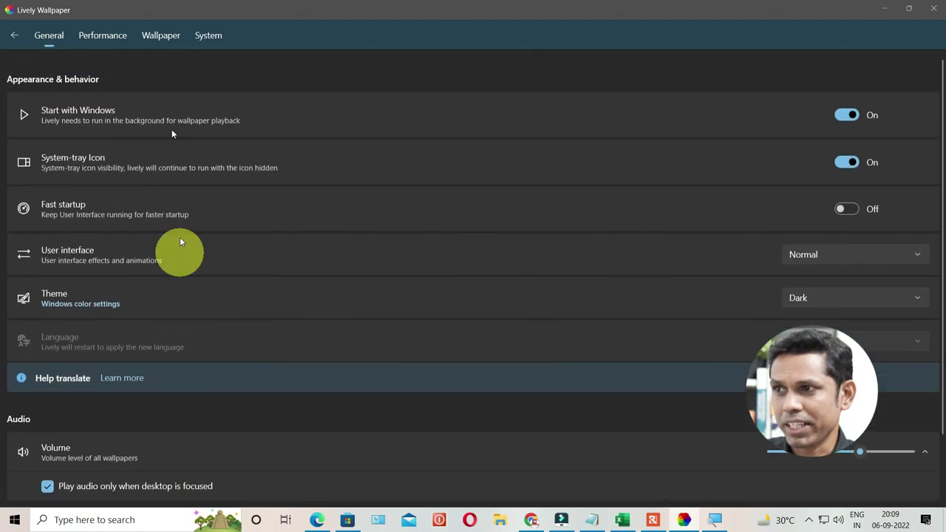
Review the fullscreen-application playback choices in the performance settings and set playback on battery power to Pause.
{"action": "left_click", "coordinate": [105, 37]}
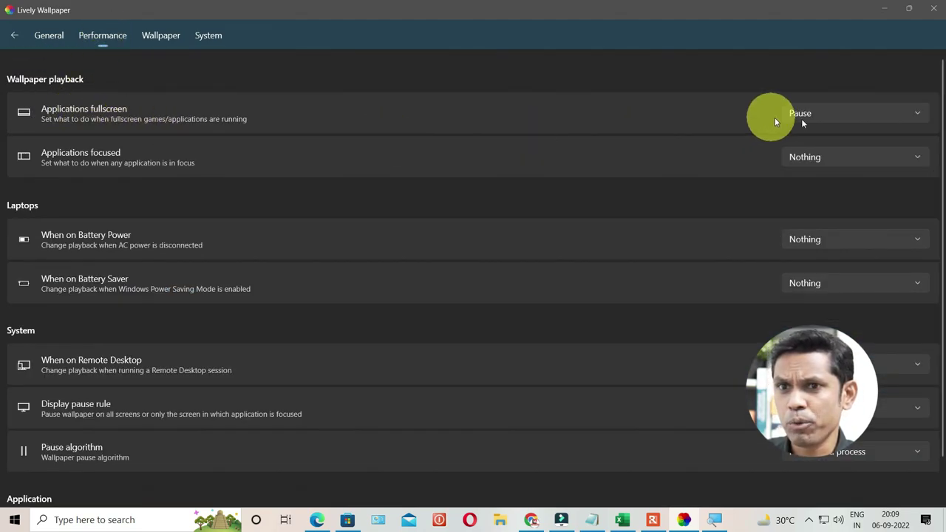
{"action": "left_click", "coordinate": [819, 115]}
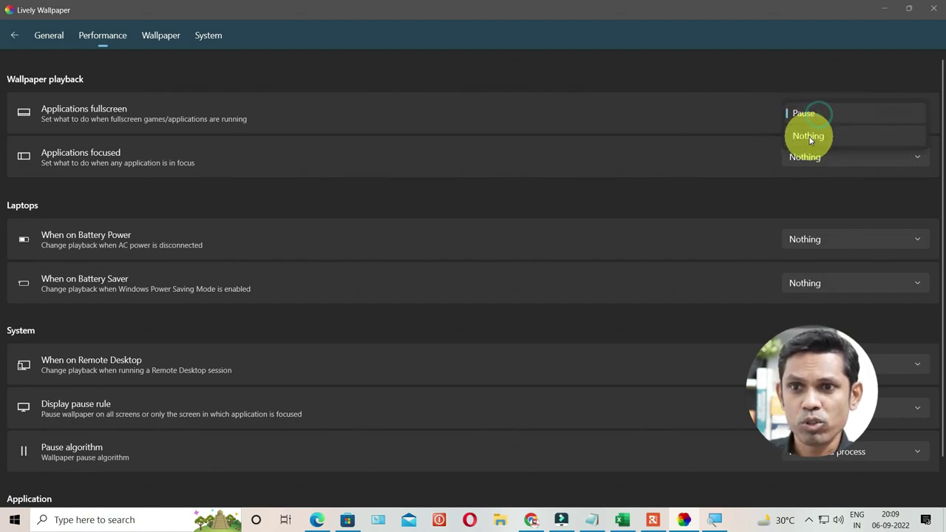
{"action": "left_click", "coordinate": [749, 119]}
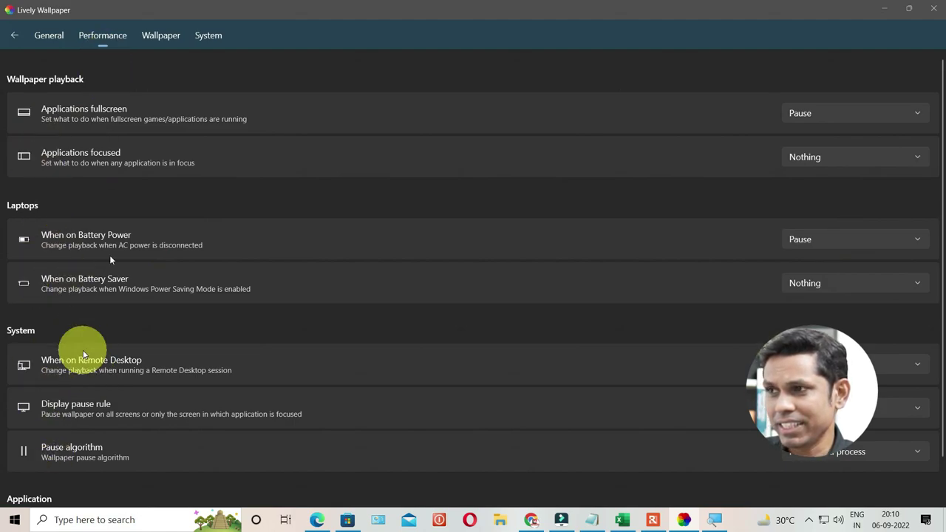
Review the wallpaper interaction settings and keep Mouse selected as the wallpaper input.
{"action": "left_click", "coordinate": [164, 38]}
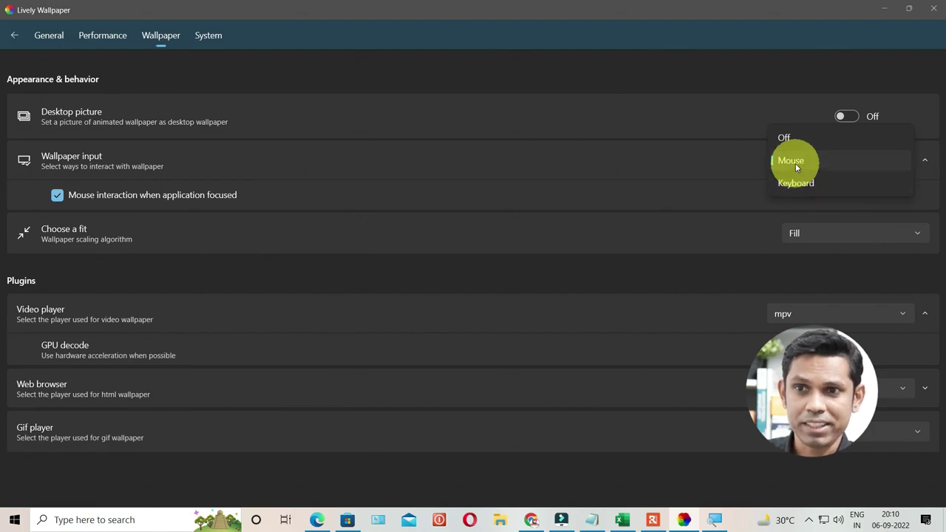
{"action": "left_click", "coordinate": [795, 163]}
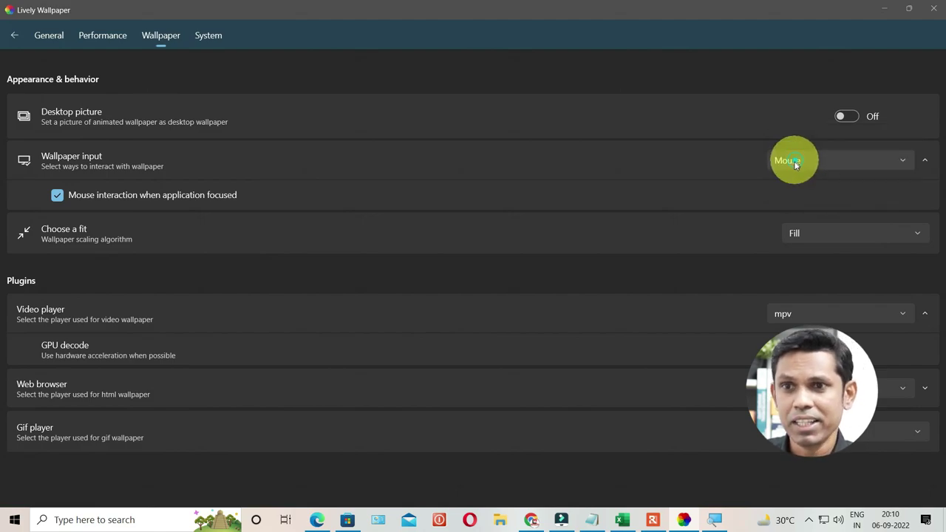
Try the Clear taskbar theme in the system settings and switch the theme back to Off.
{"action": "left_click", "coordinate": [207, 37]}
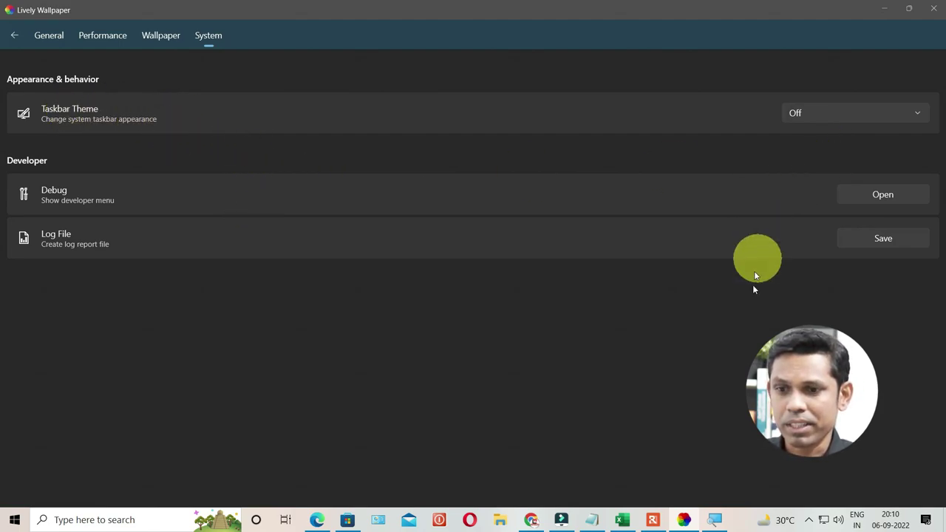
{"action": "left_click", "coordinate": [848, 119]}
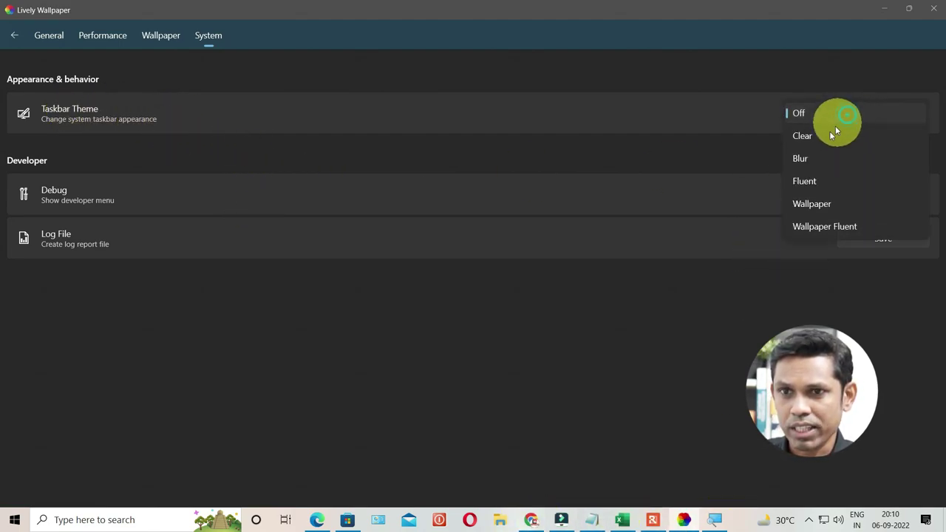
{"action": "left_click", "coordinate": [812, 140]}
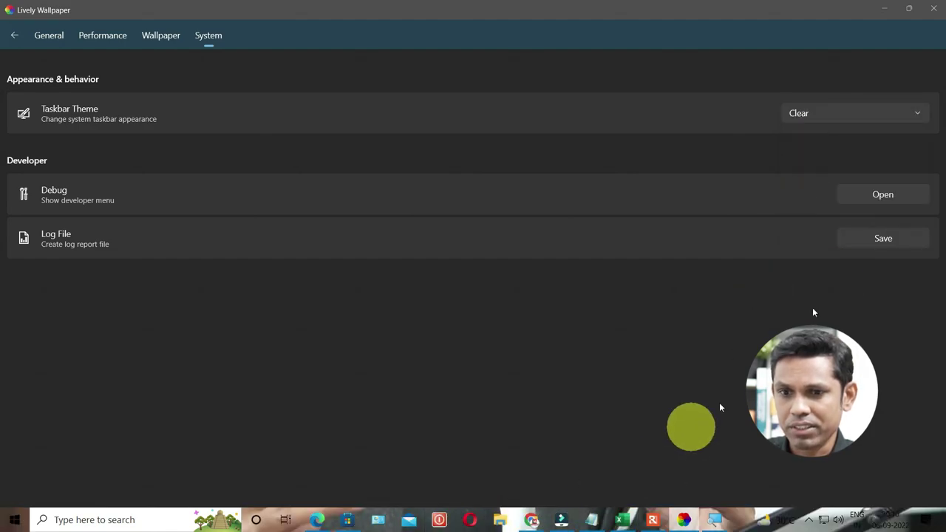
{"action": "left_click", "coordinate": [802, 93]}
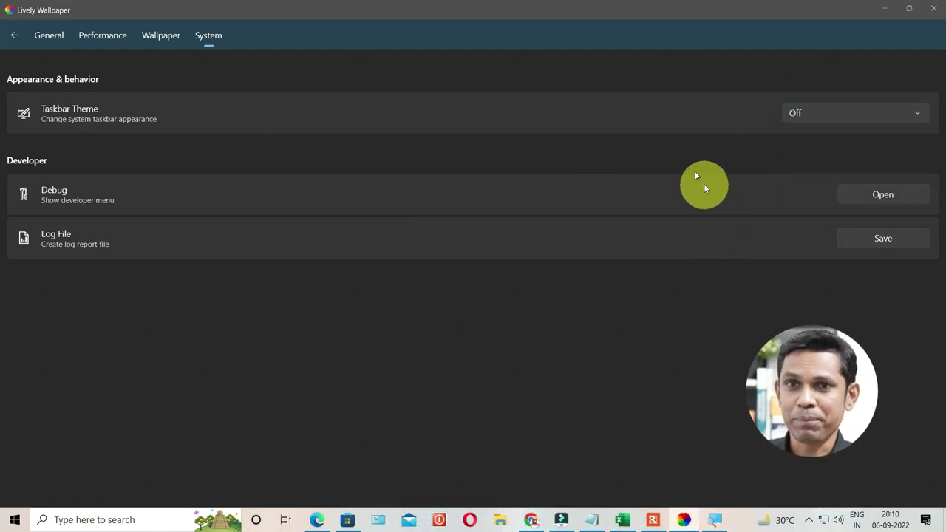
Minimize the settings window and check Lively Wallpaper's memory usage in Task Manager.
{"action": "left_click", "coordinate": [883, 9]}
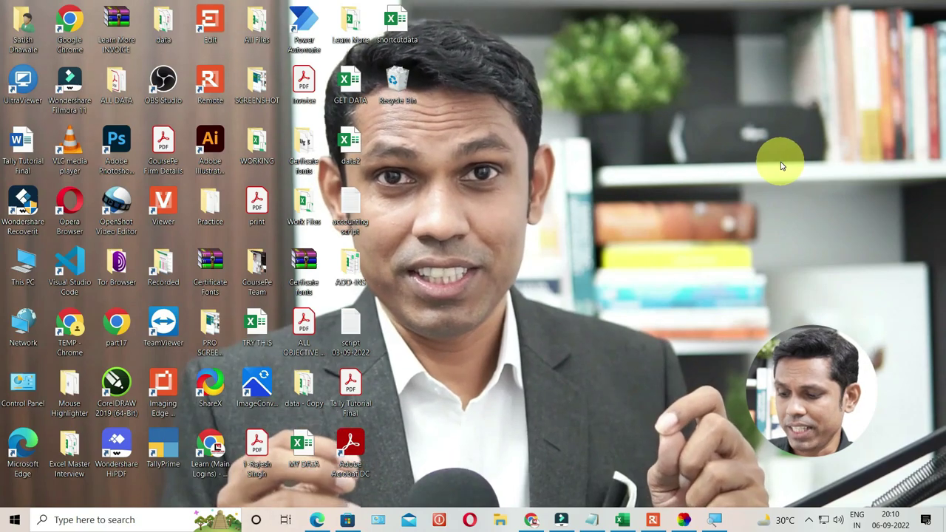
{"action": "key", "text": "ctrl+shift+Escape"}
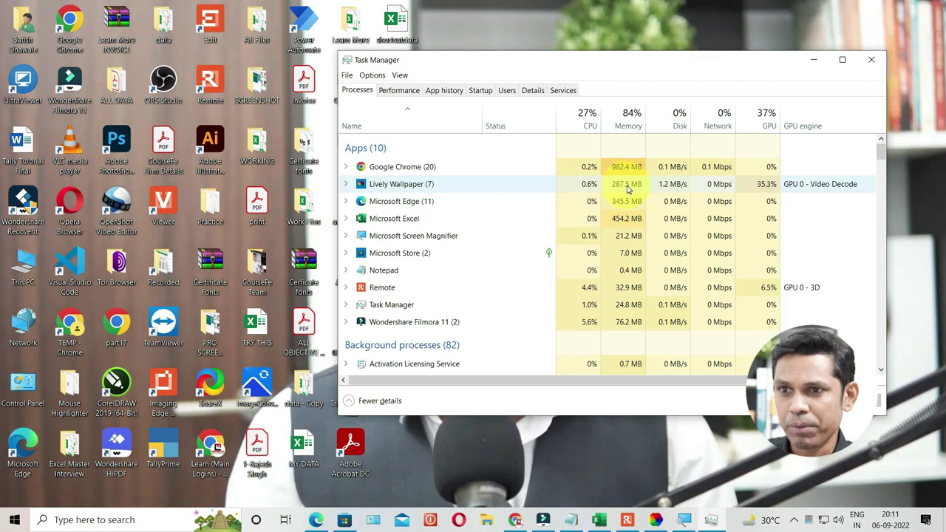
{"action": "left_click", "coordinate": [621, 189]}
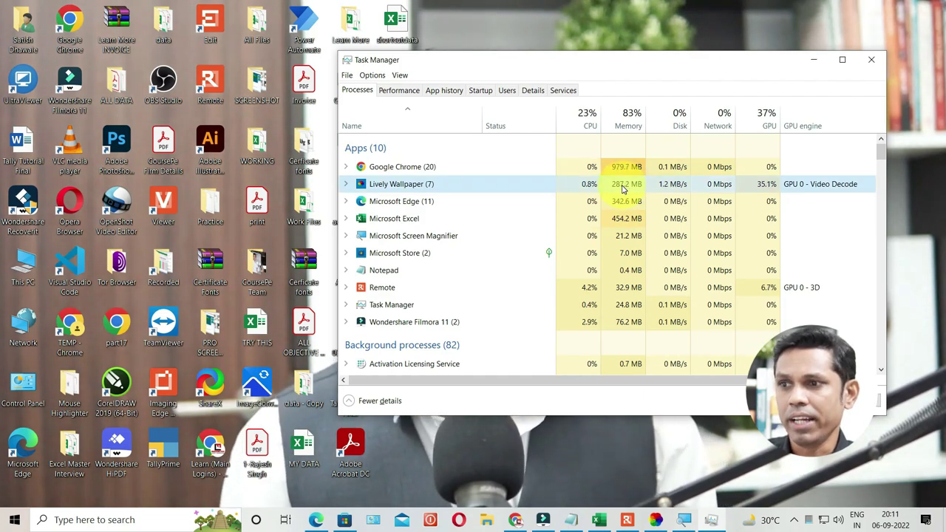